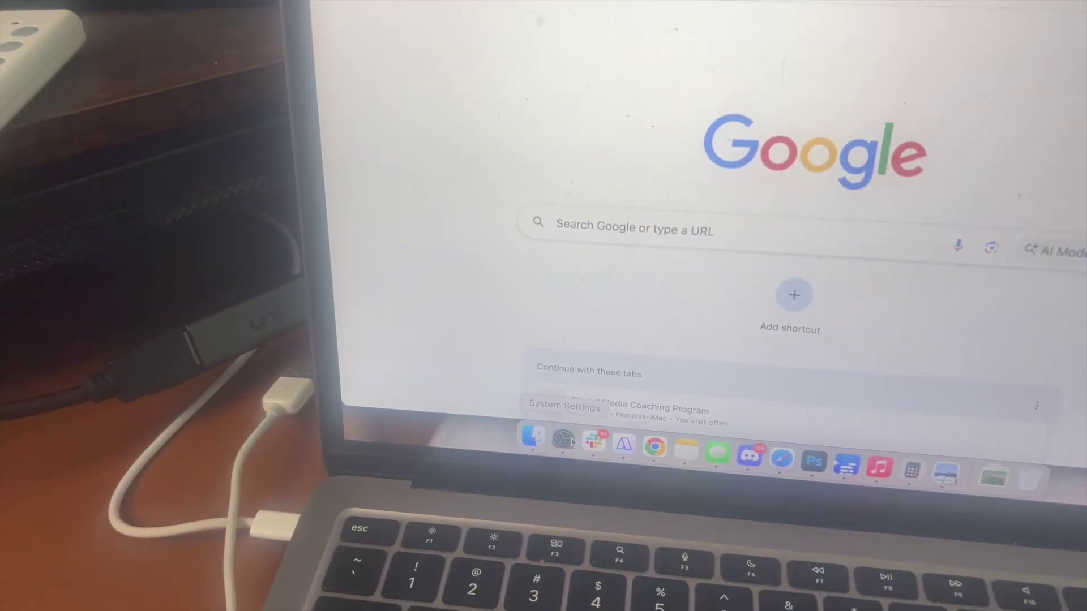
- Start pairing the MX Keys keyboard from Bluetooth settings' nearby devices
left_click(571, 440)
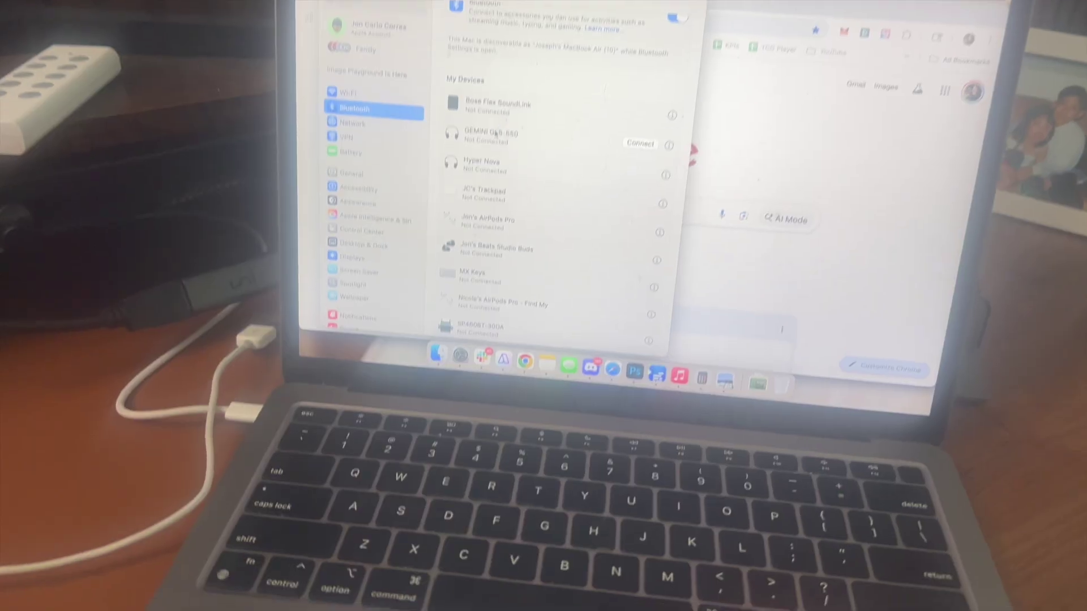
scroll(497, 133, "down", 5)
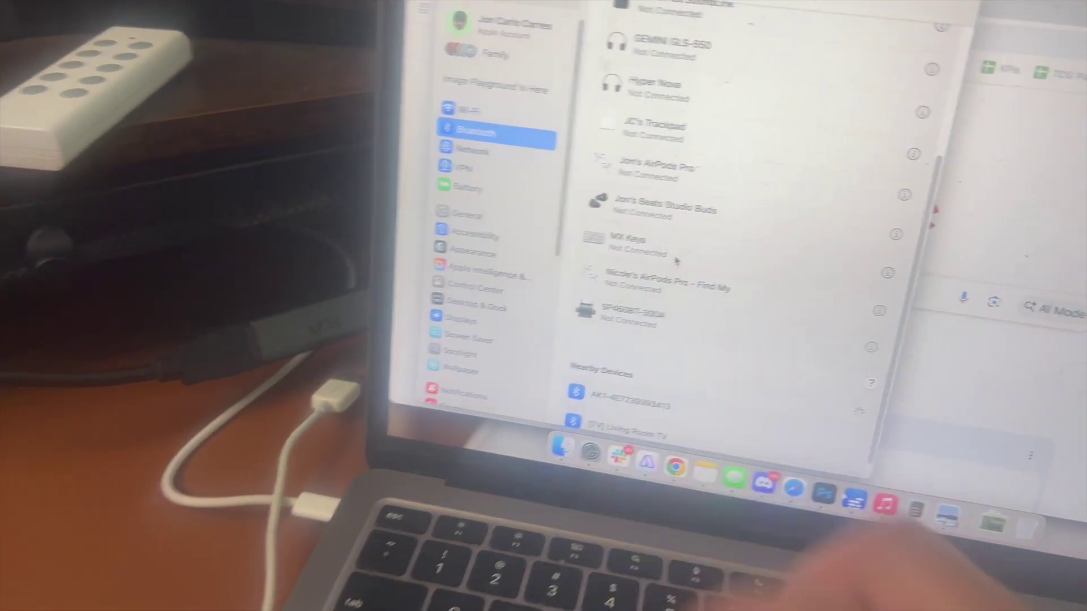
- Close the MX Keys details sheet, leaving the keyboard listed under My Devices
left_click(778, 221)
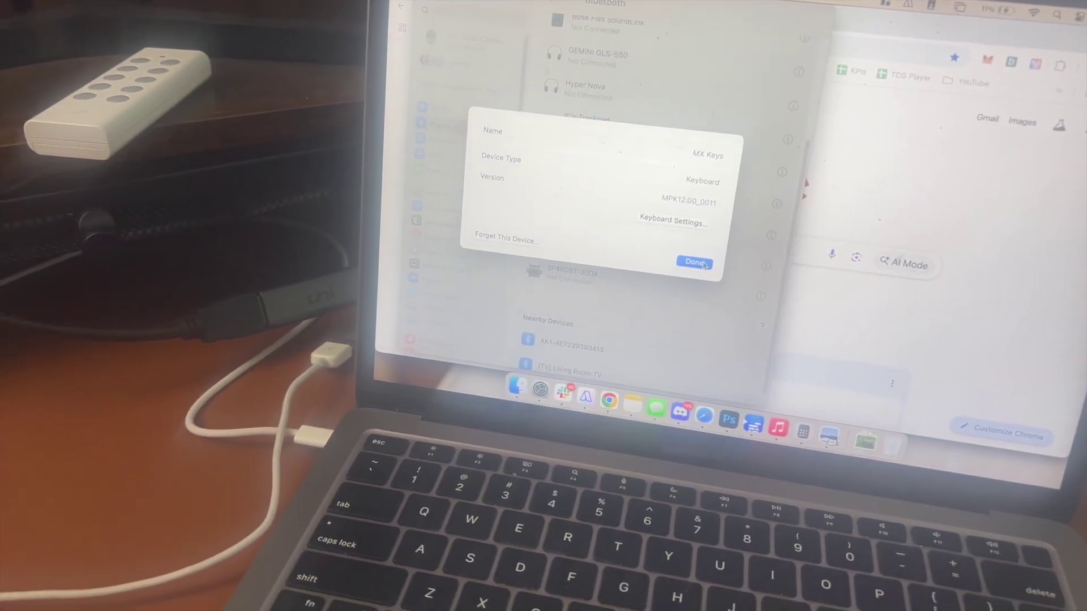